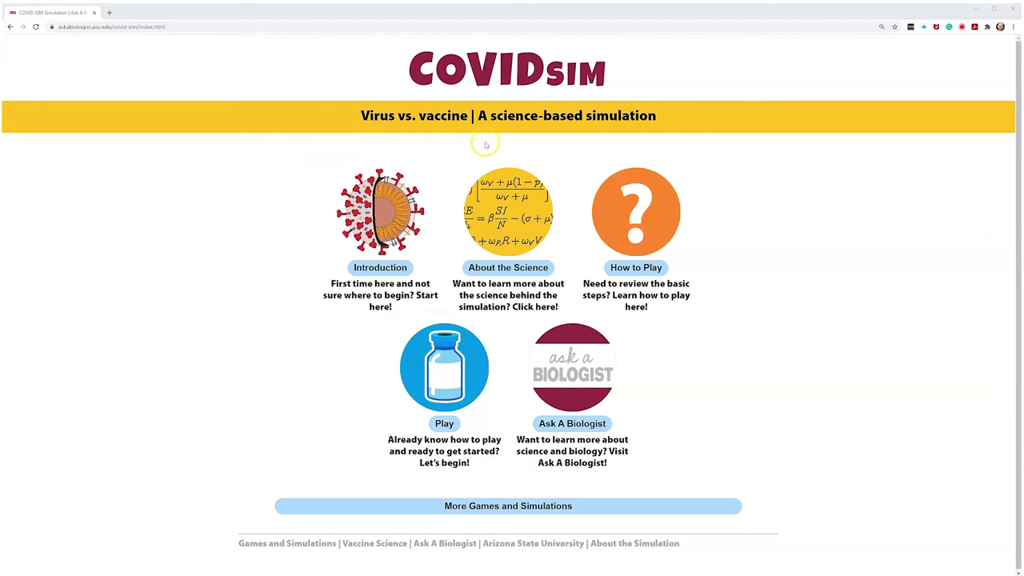
Go from the COVIDsim home page to the Play page.
drag(474, 116, 669, 111)
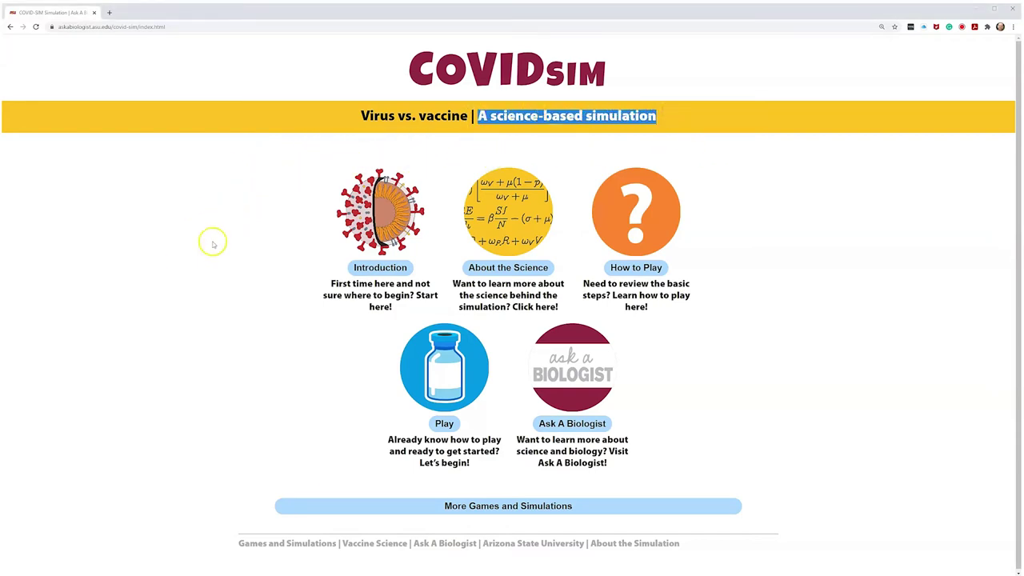
click(79, 544)
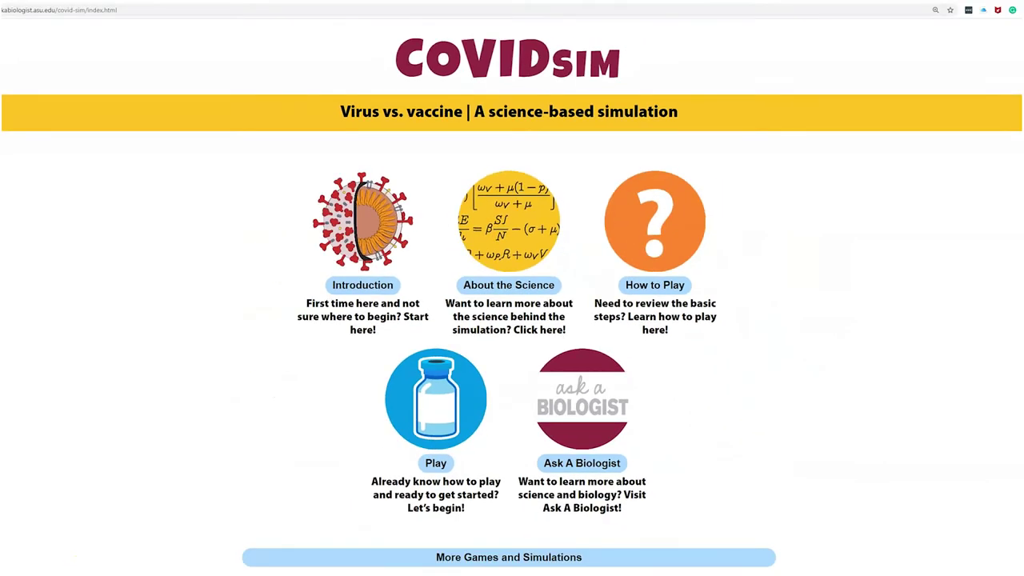
click(445, 424)
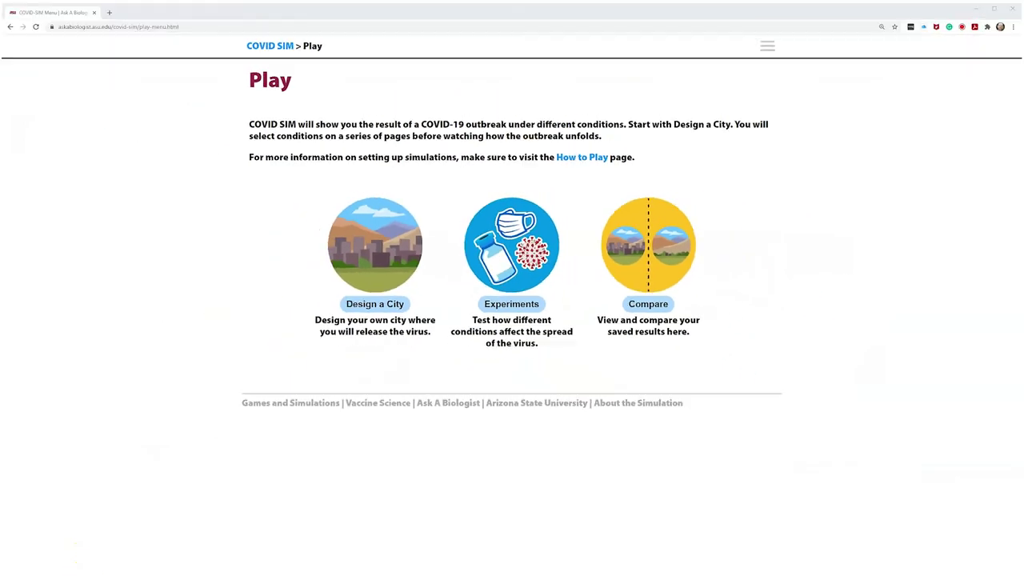
Design a new city named 'My Town' with its population lowered to 6,369,000.
click(373, 302)
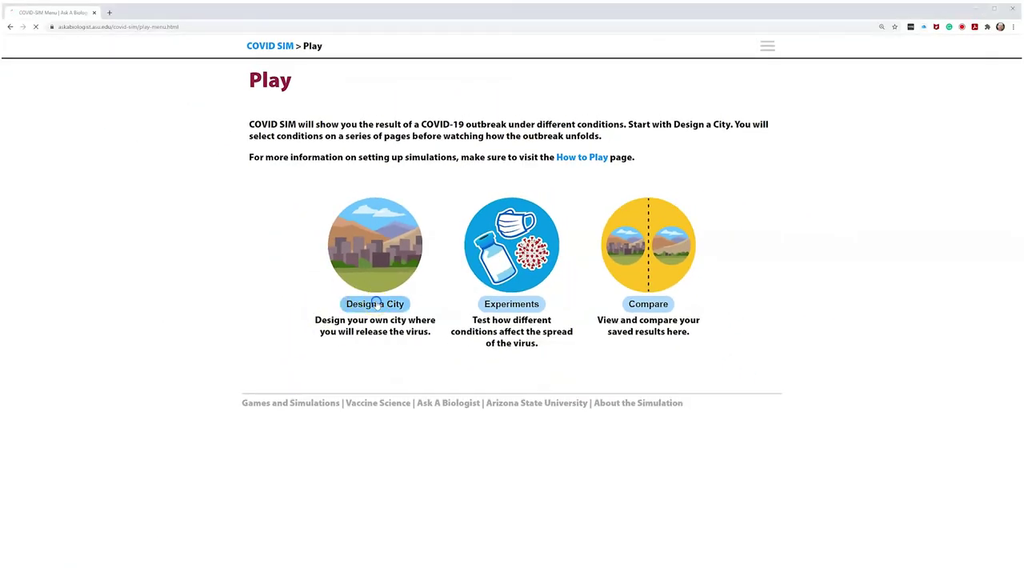
click(279, 153)
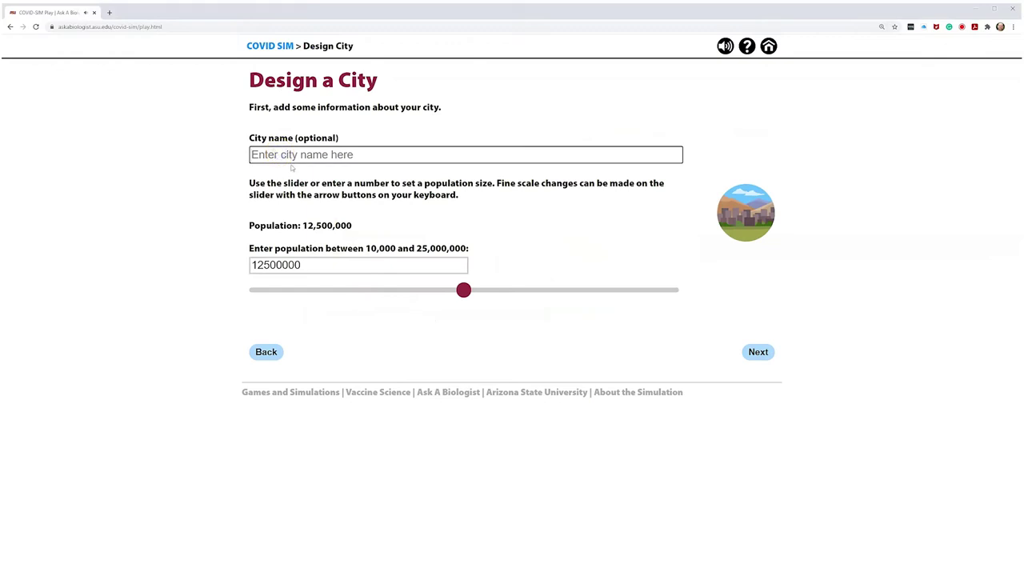
text(My Town)
drag(464, 290, 363, 302)
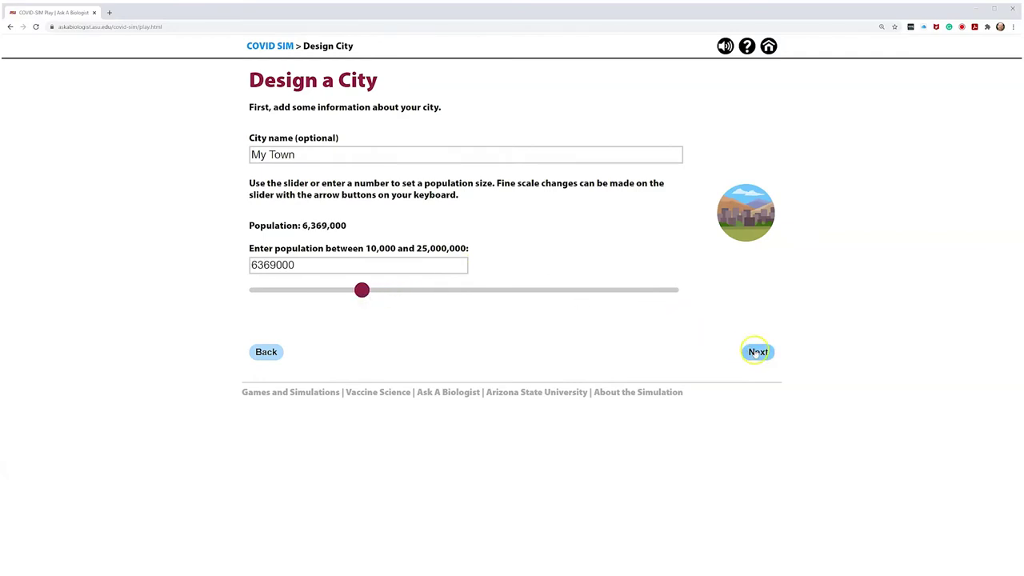
Review the SARS-CoV-2 population impact, then pick 'No, Rely on Natural Herd Immunity' and read its explanation.
click(757, 352)
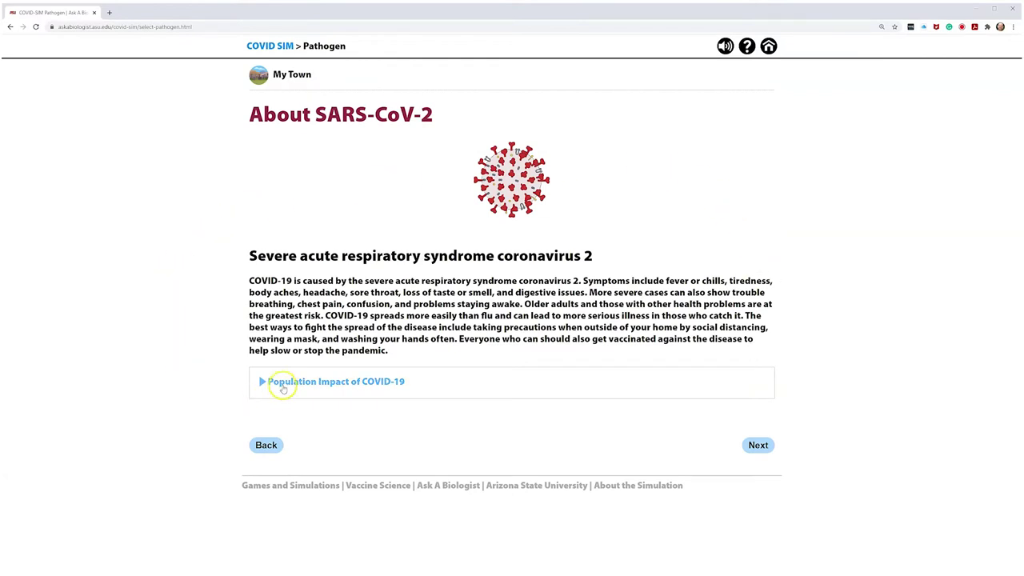
click(264, 381)
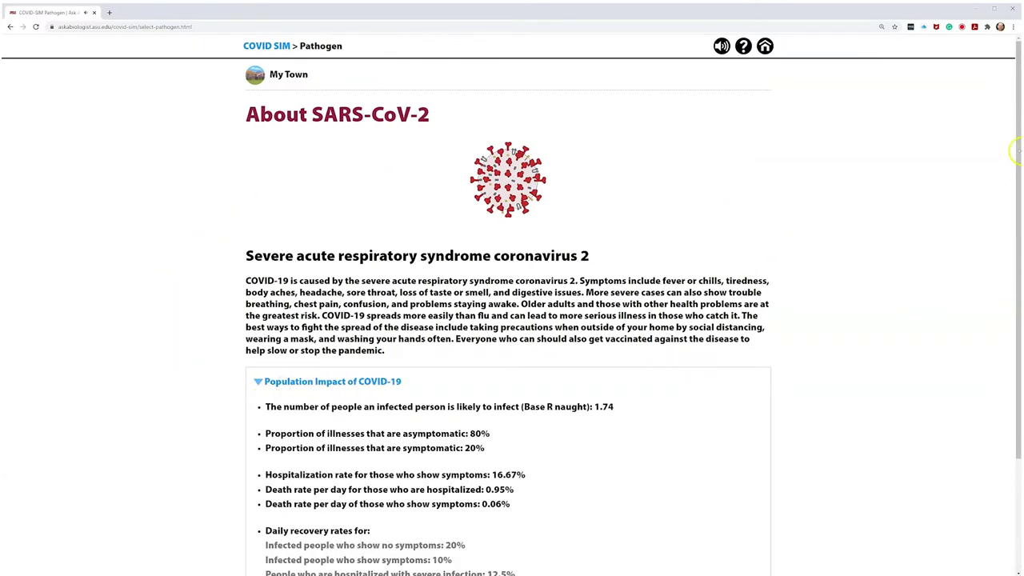
drag(1016, 151, 1020, 261)
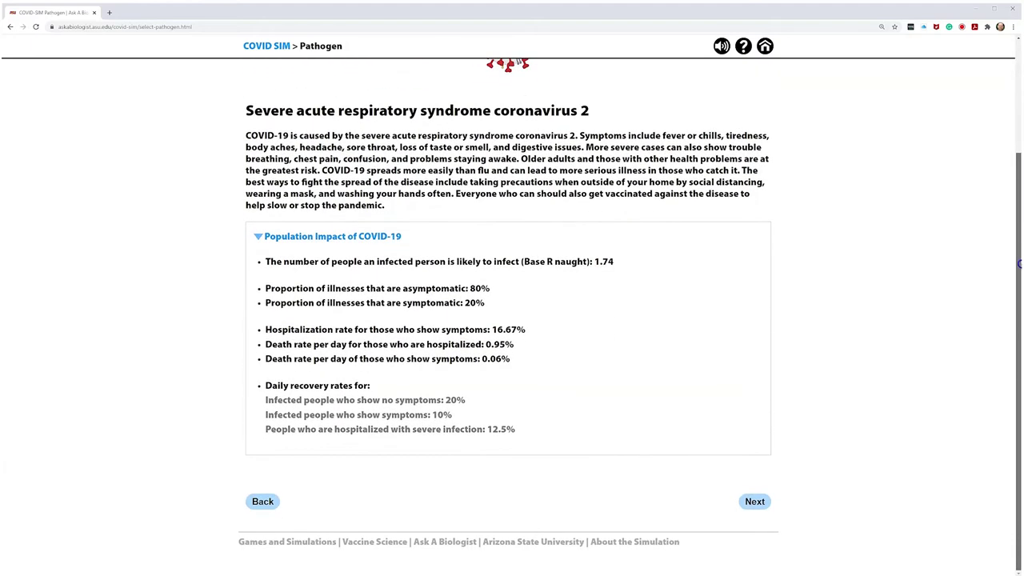
click(755, 502)
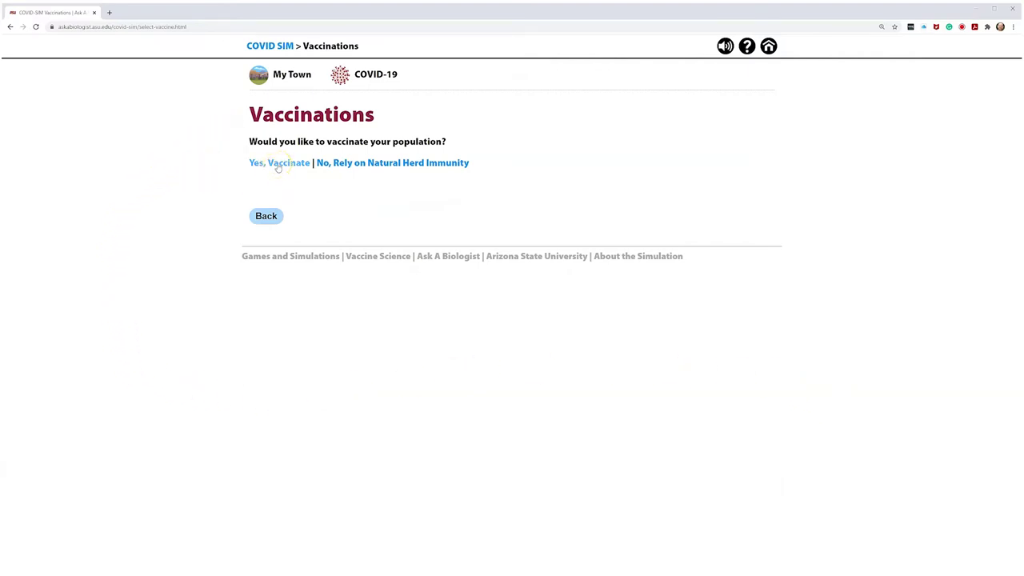
click(373, 165)
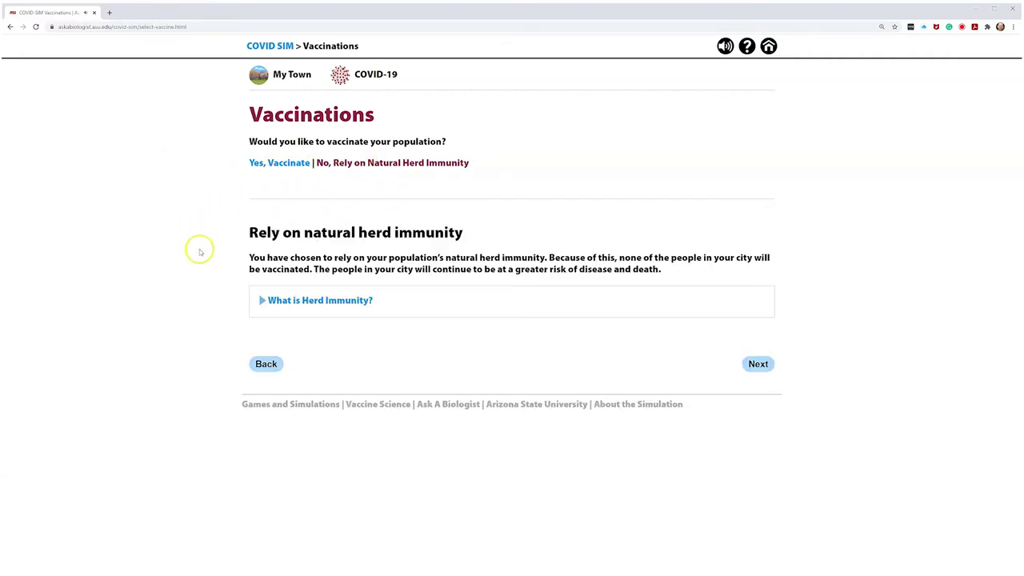
click(295, 304)
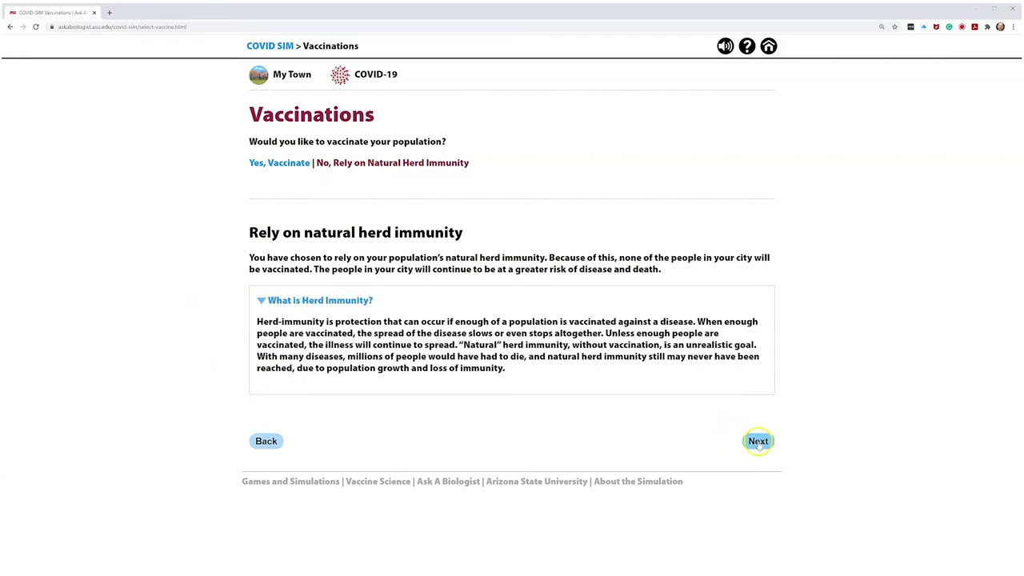
Turn on Cloth masks for My Town starting on day 90.
click(757, 441)
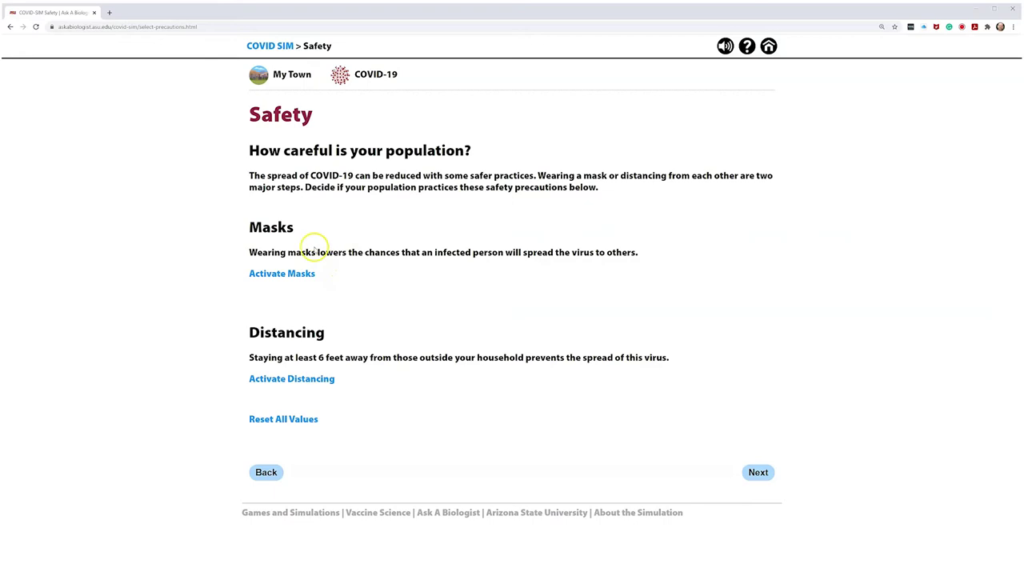
click(297, 274)
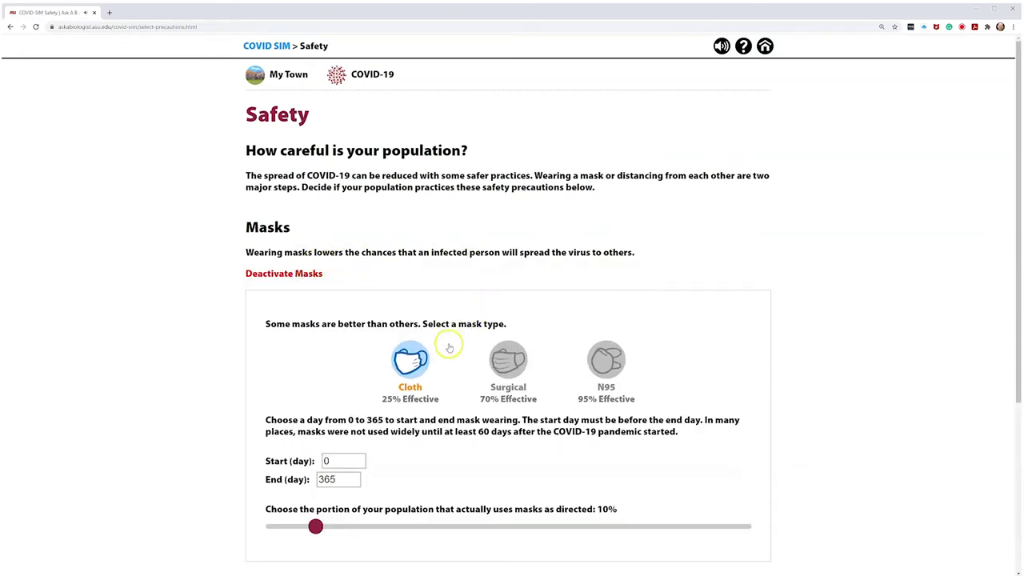
click(508, 359)
click(607, 360)
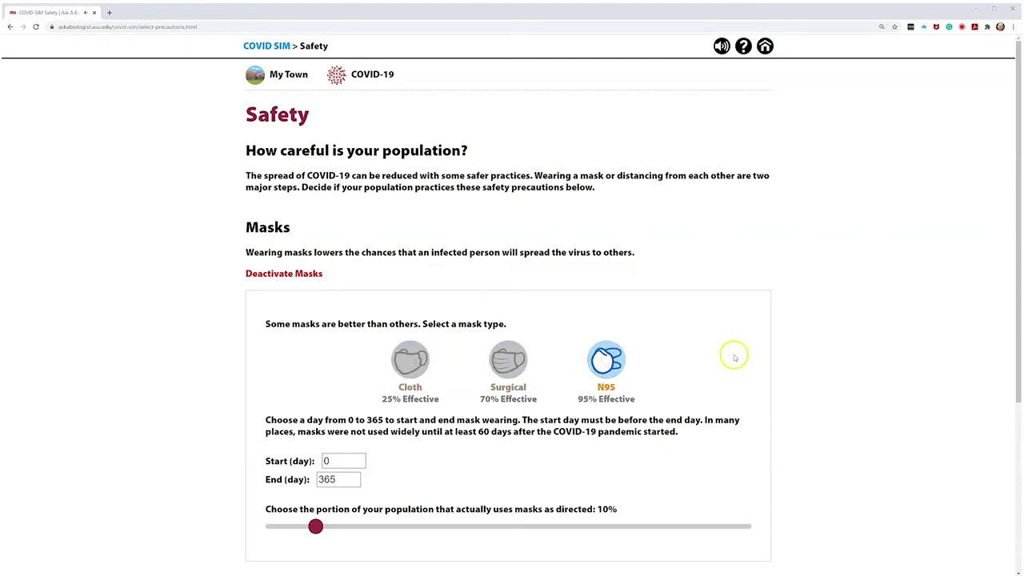
click(410, 359)
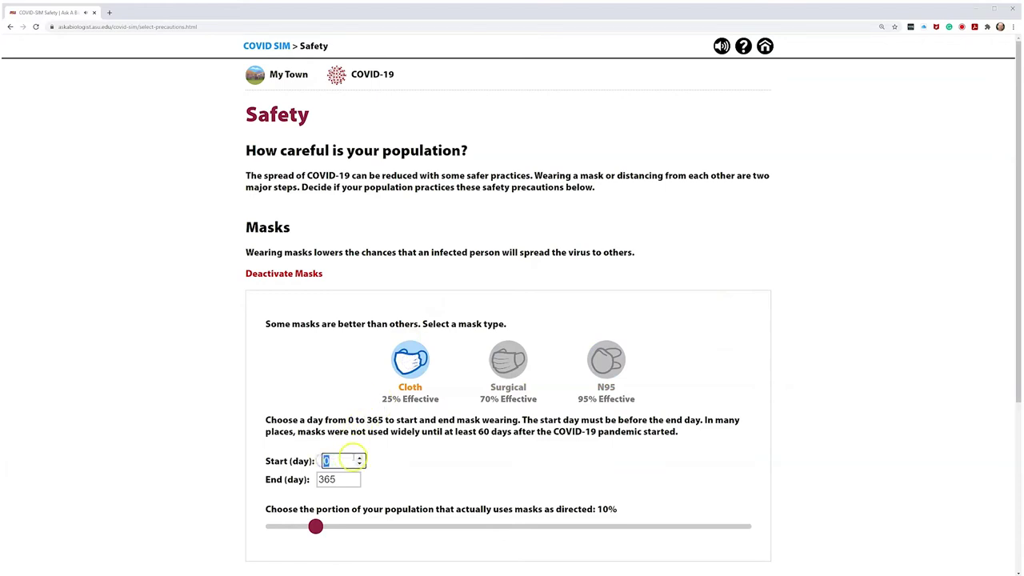
text(90)
Activate social distancing at a 10% share and select its start day value.
drag(1014, 167, 1017, 349)
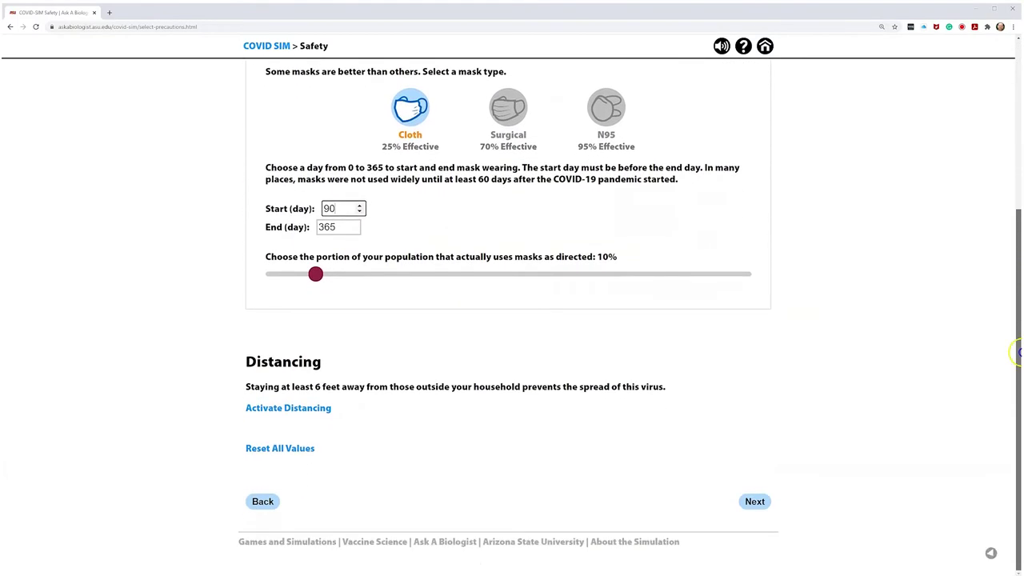
click(323, 408)
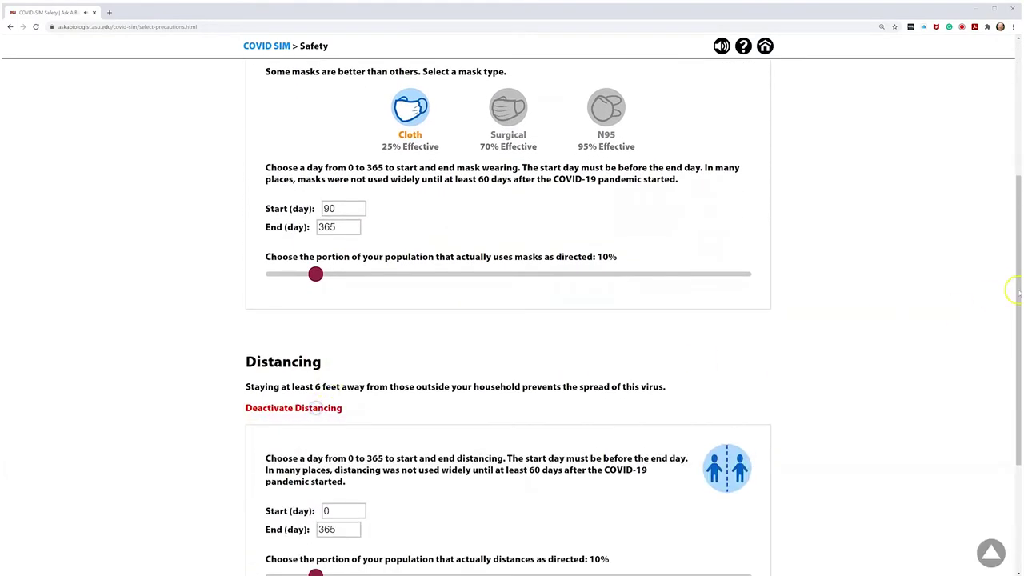
drag(1013, 286, 1008, 407)
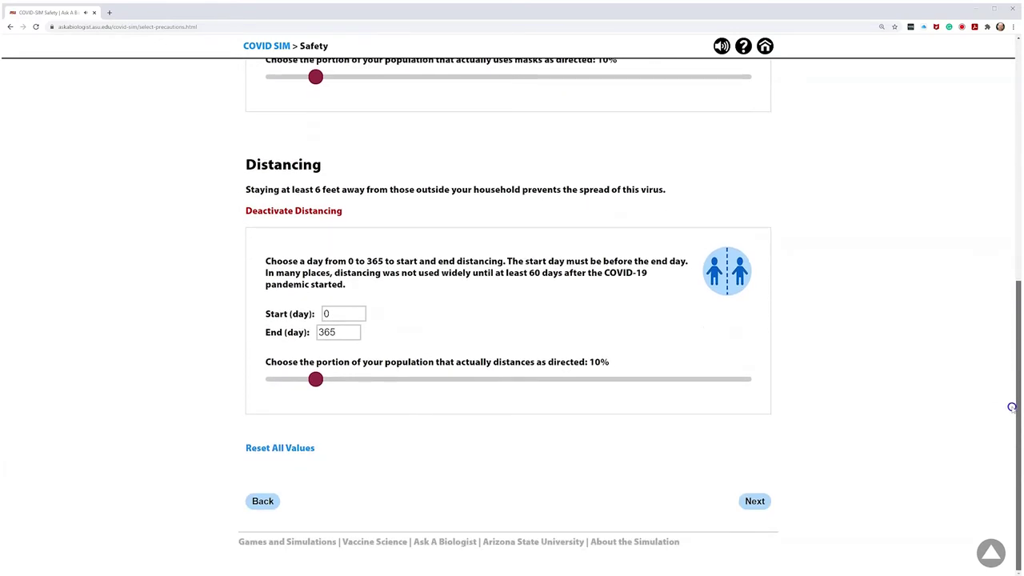
drag(318, 382, 383, 384)
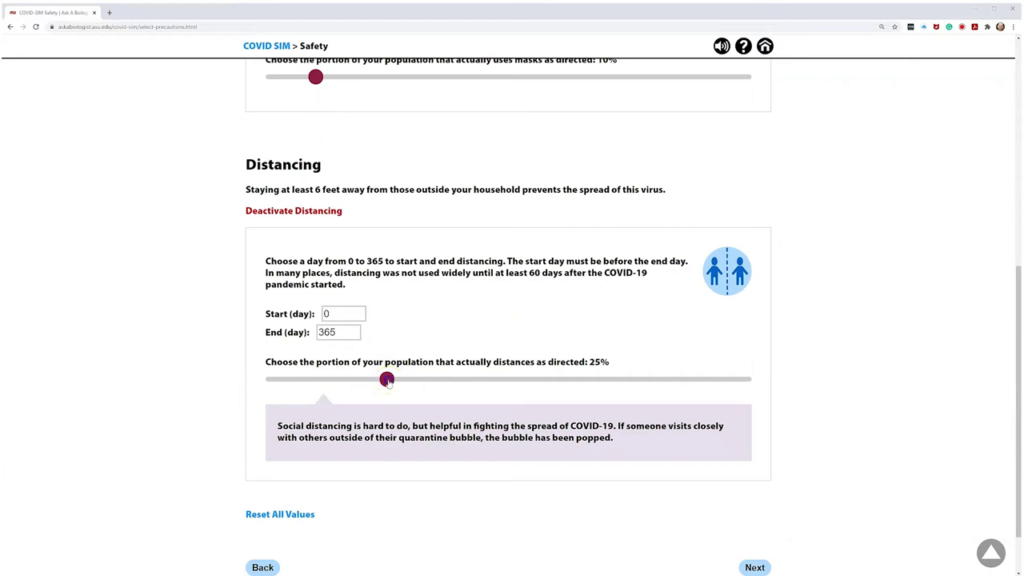
drag(373, 382, 316, 384)
double_click(327, 314)
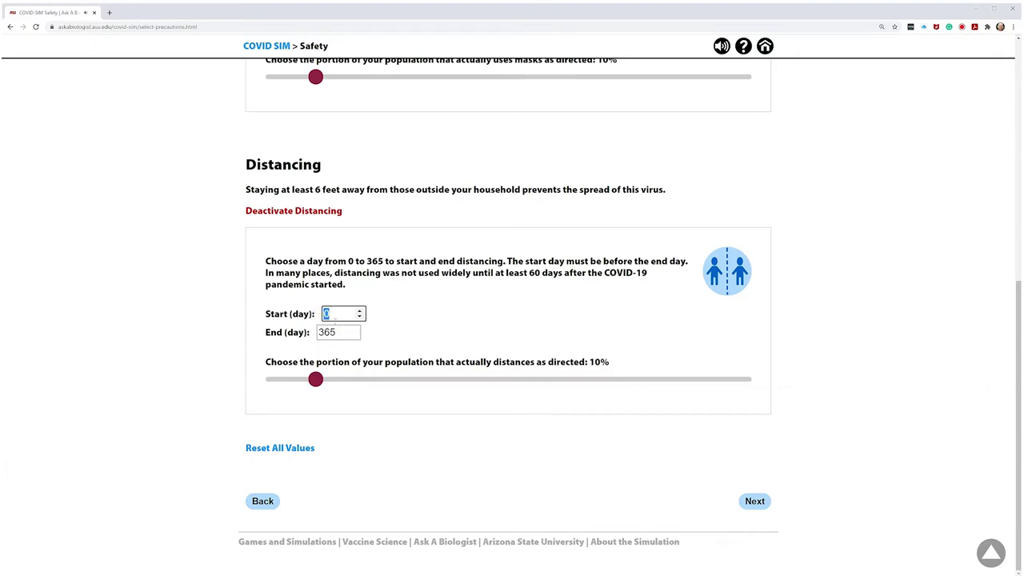
Start distancing on day 90, then place three infected people on the My Town map.
text(90)
click(753, 502)
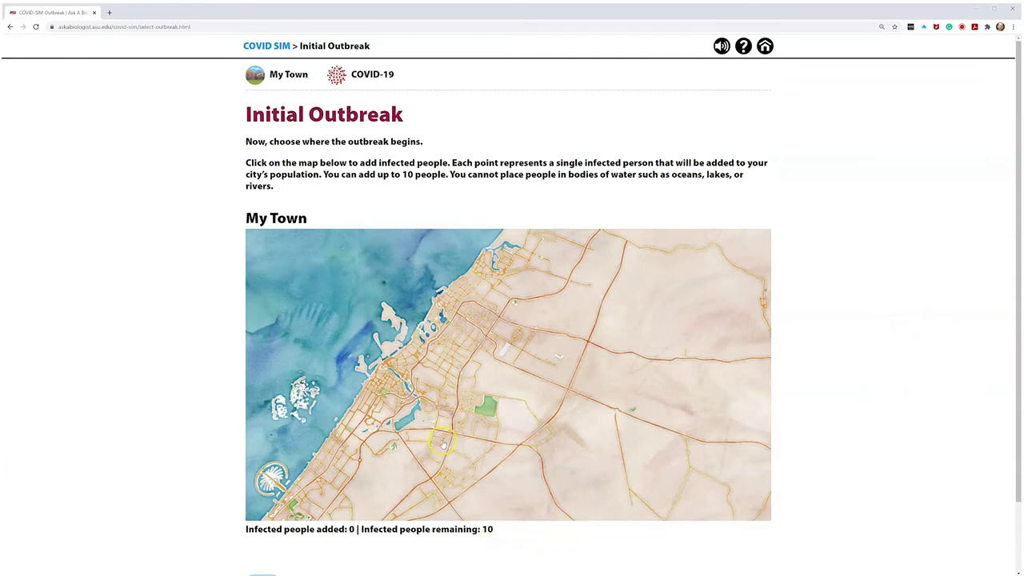
click(441, 442)
click(446, 383)
click(472, 367)
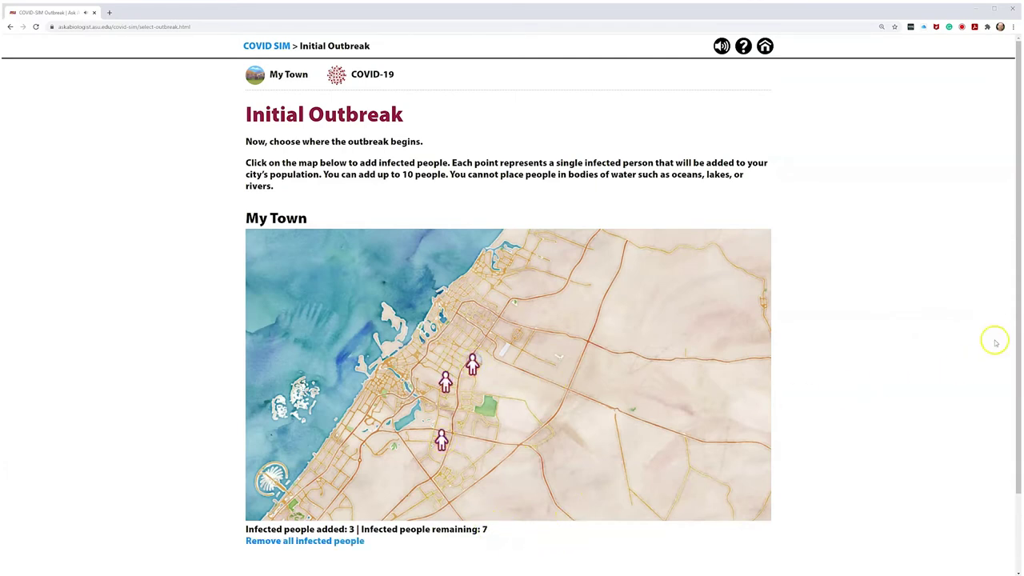
drag(1015, 304, 1020, 398)
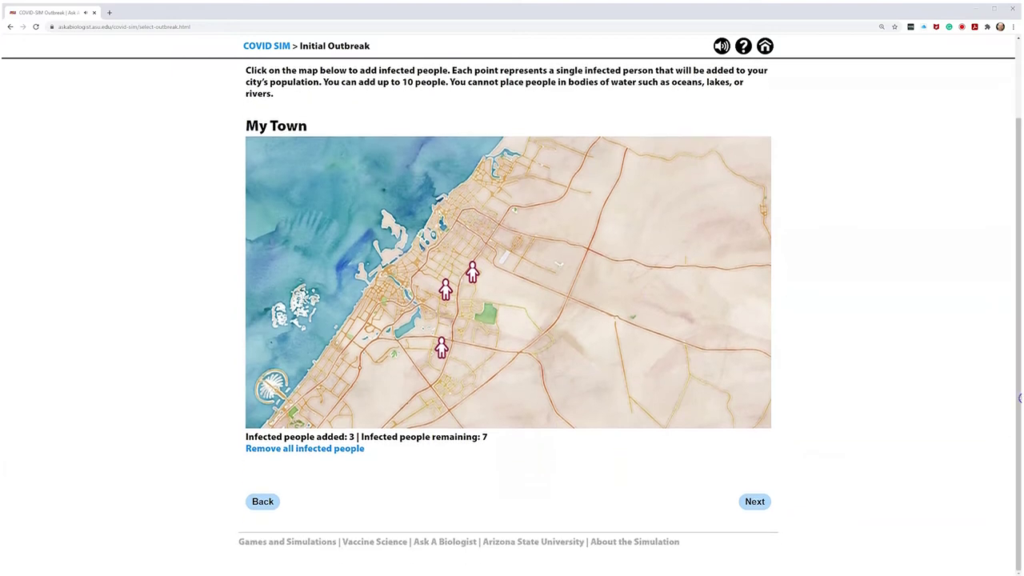
Load the Outcome page and view, then close, the explanation of R 1.74.
click(754, 502)
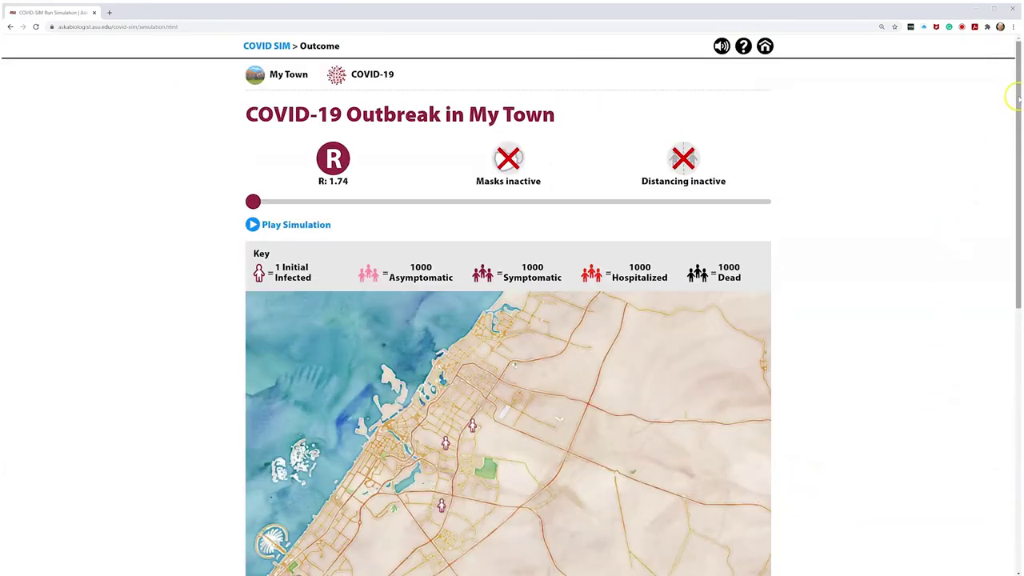
drag(1016, 95, 1017, 137)
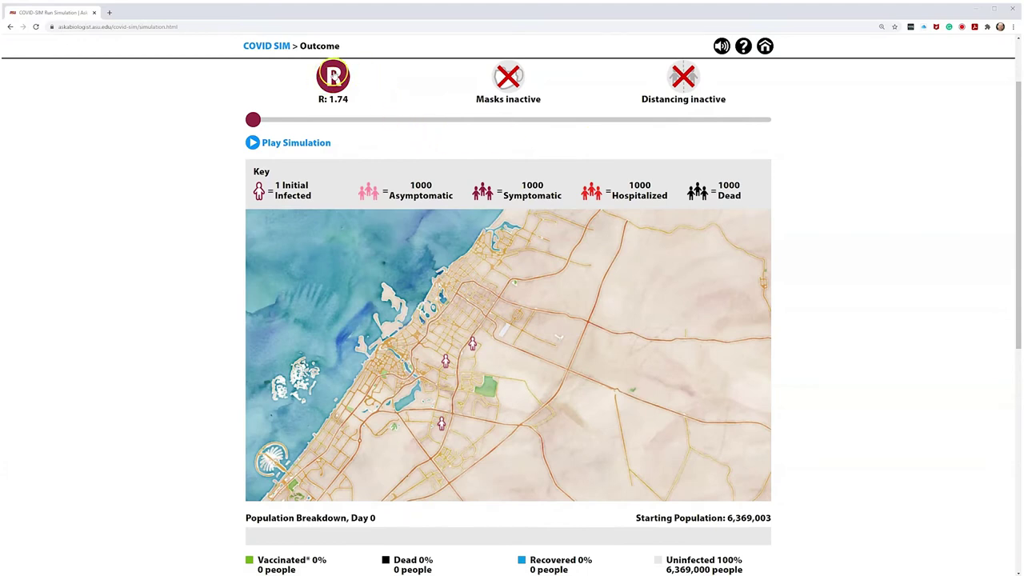
click(329, 80)
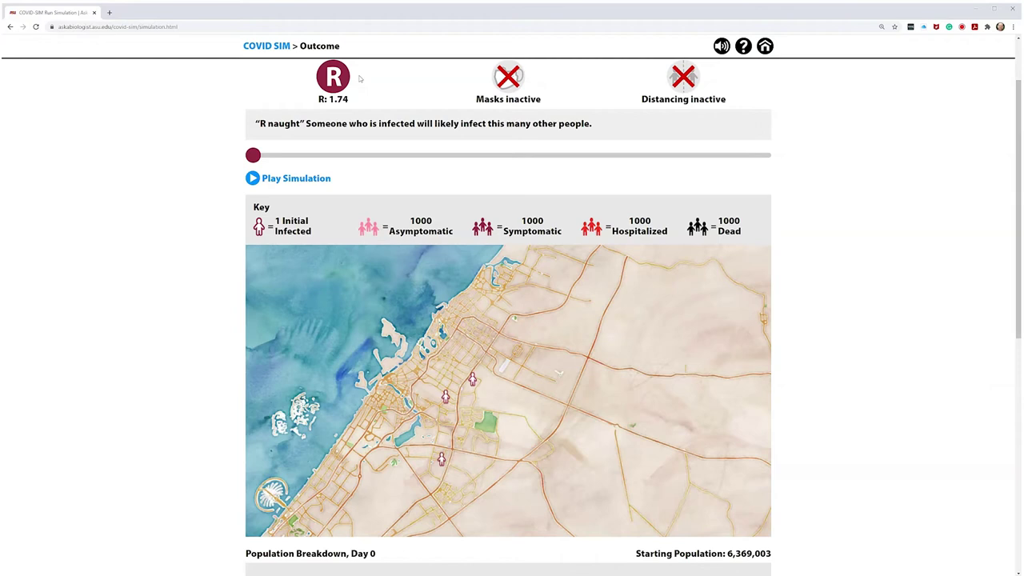
click(340, 77)
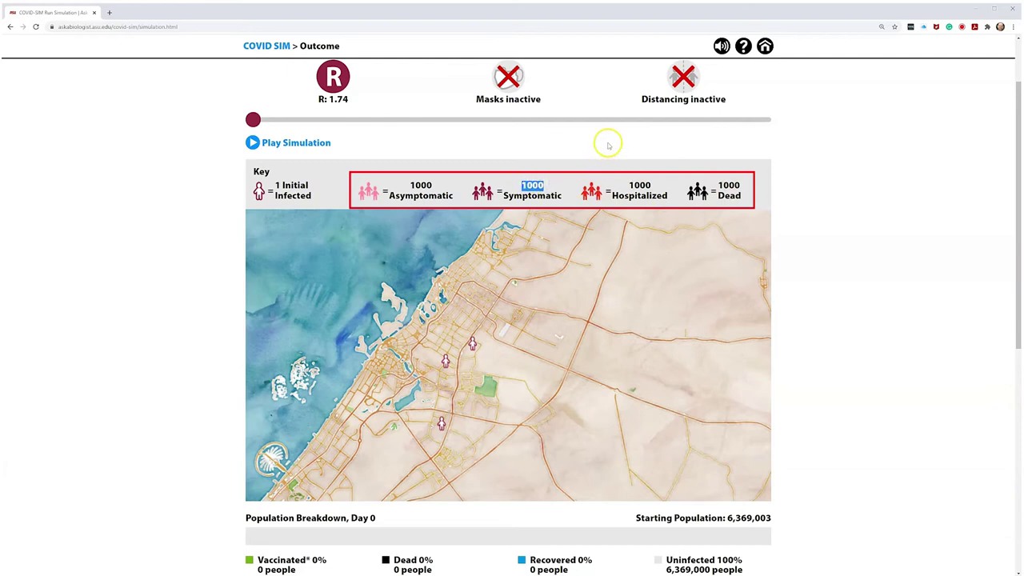
Play the unvaccinated outbreak to Day 364 (34,683 dead, 58.53% recovered) and save it.
click(220, 177)
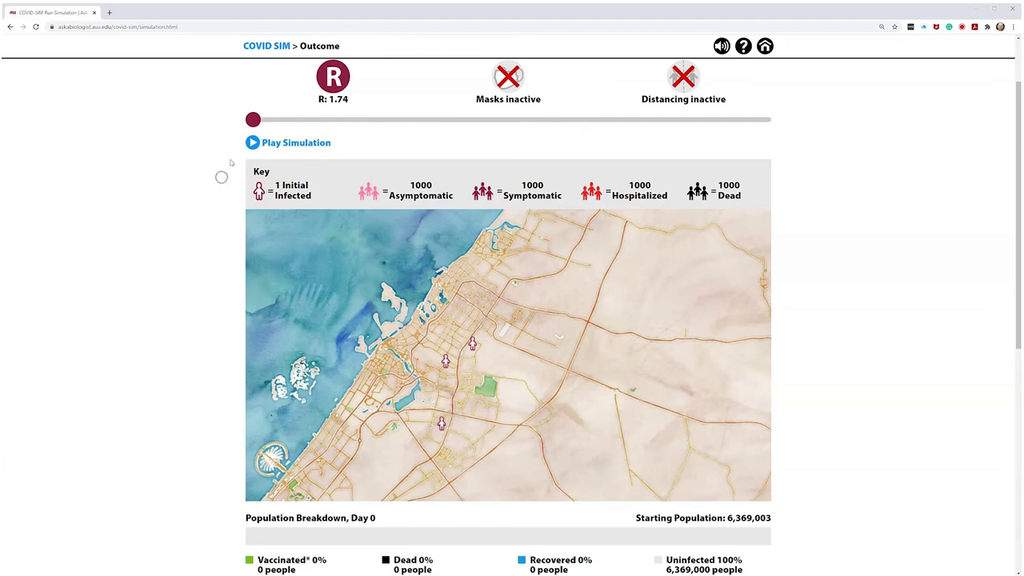
click(253, 142)
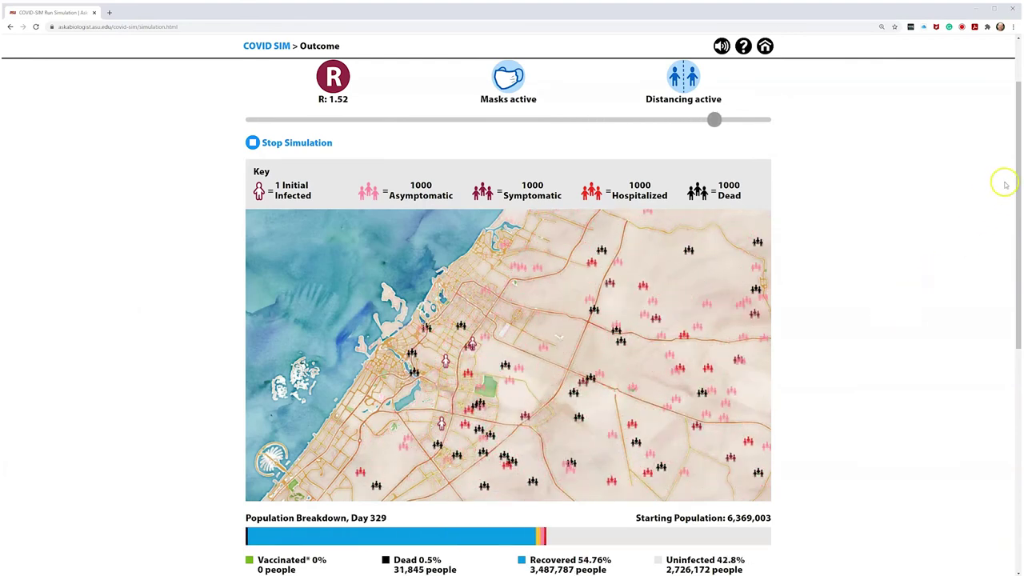
drag(1017, 167, 1020, 215)
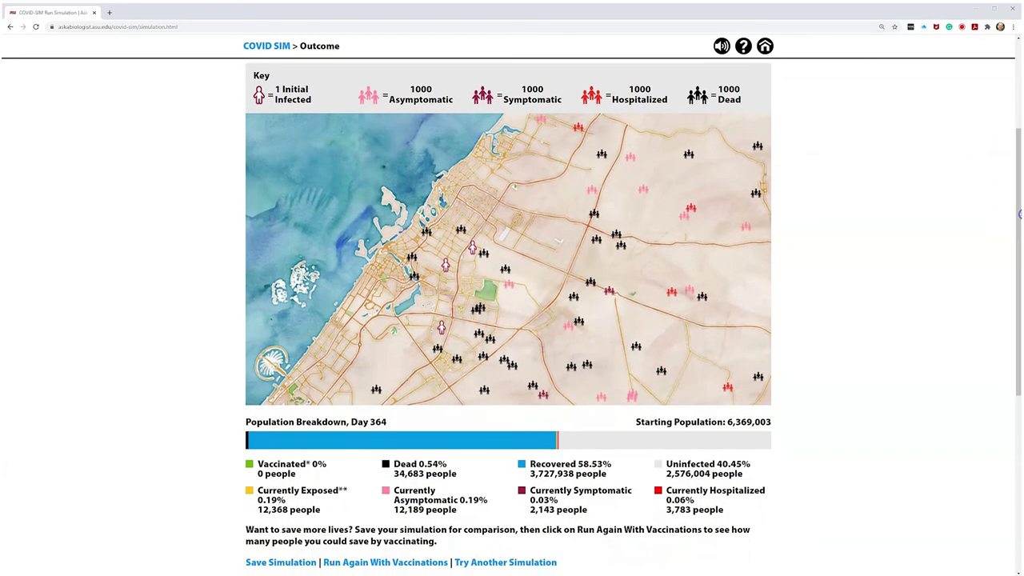
click(277, 564)
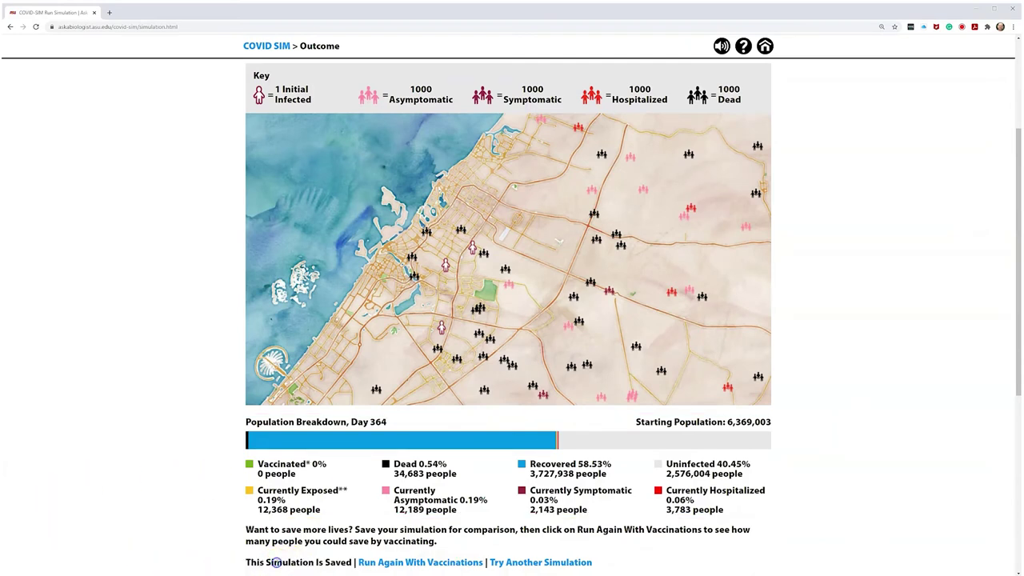
Rerun with vaccinations to Day 364 (76.33% vaccinated, 50 dead) and save it.
click(419, 563)
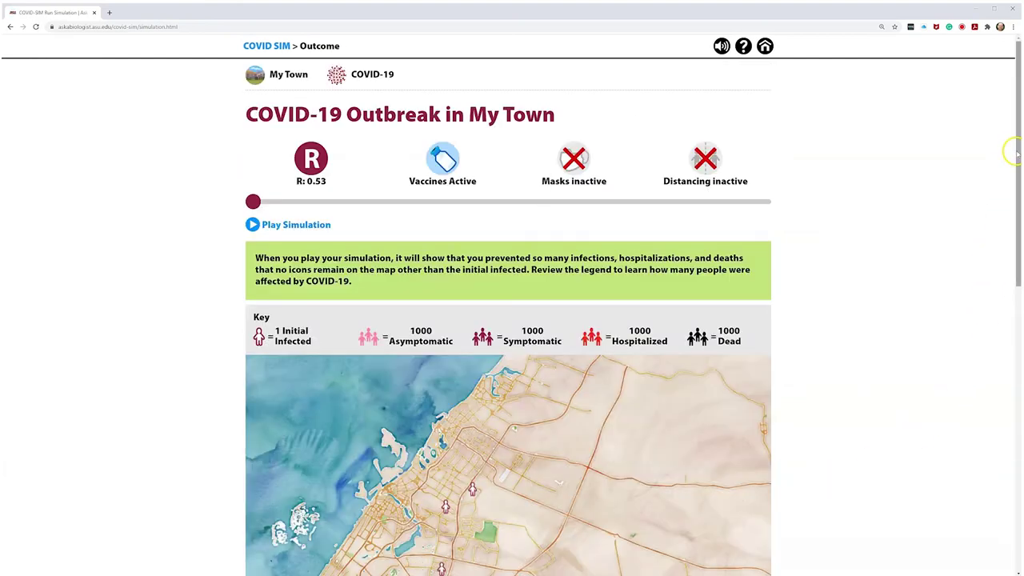
drag(1013, 151, 1018, 213)
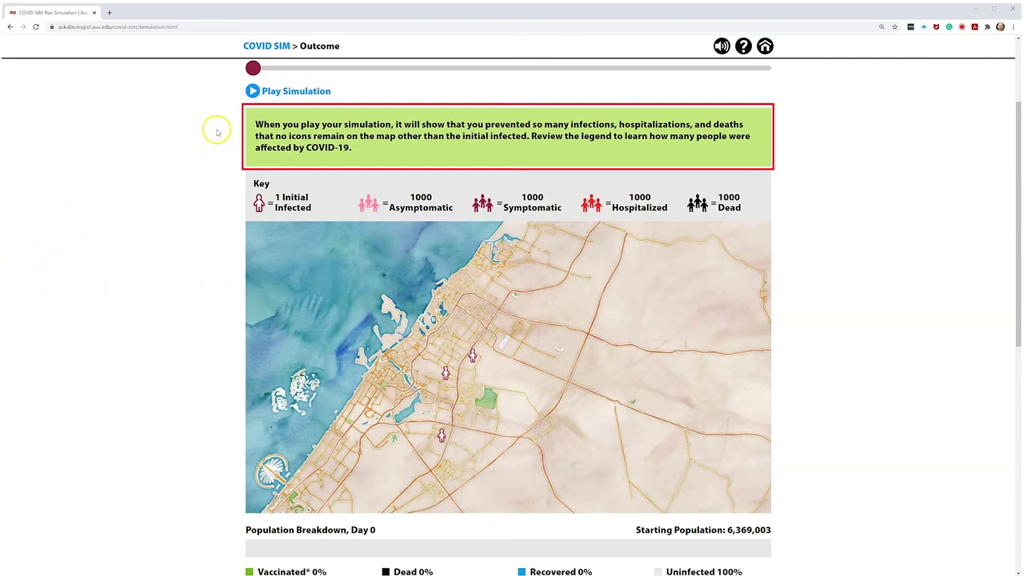
click(252, 91)
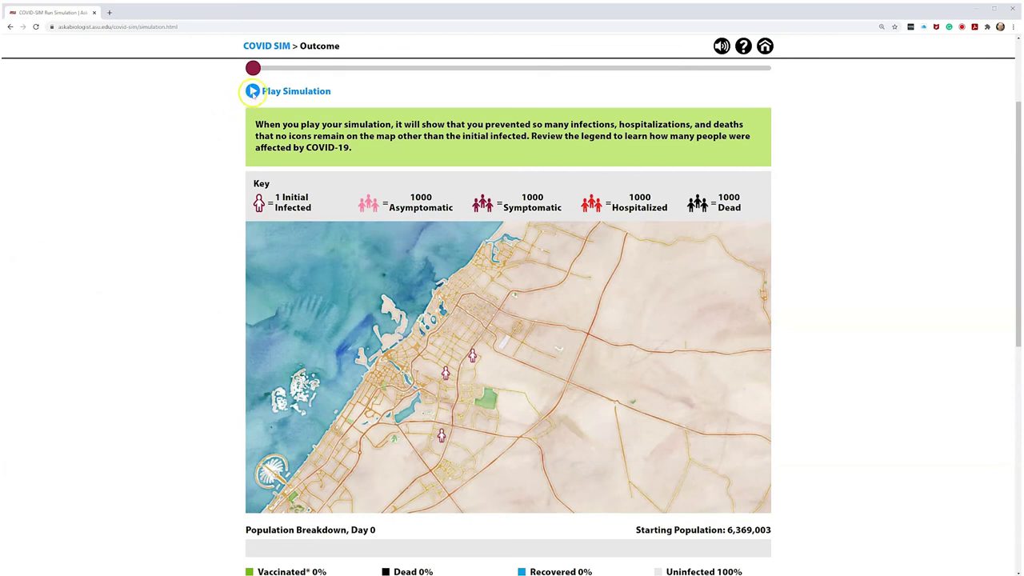
click(253, 91)
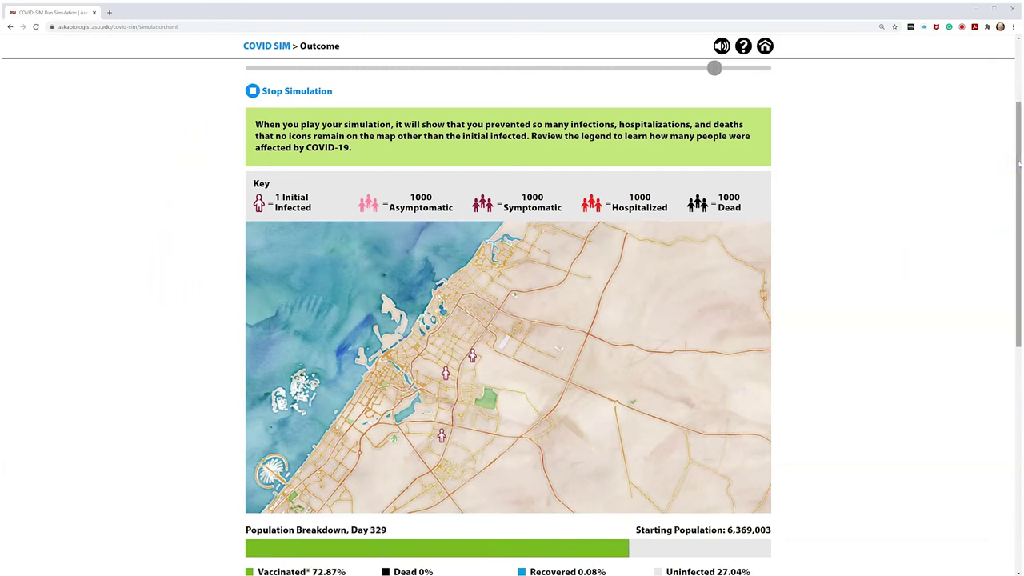
drag(1019, 164, 1019, 213)
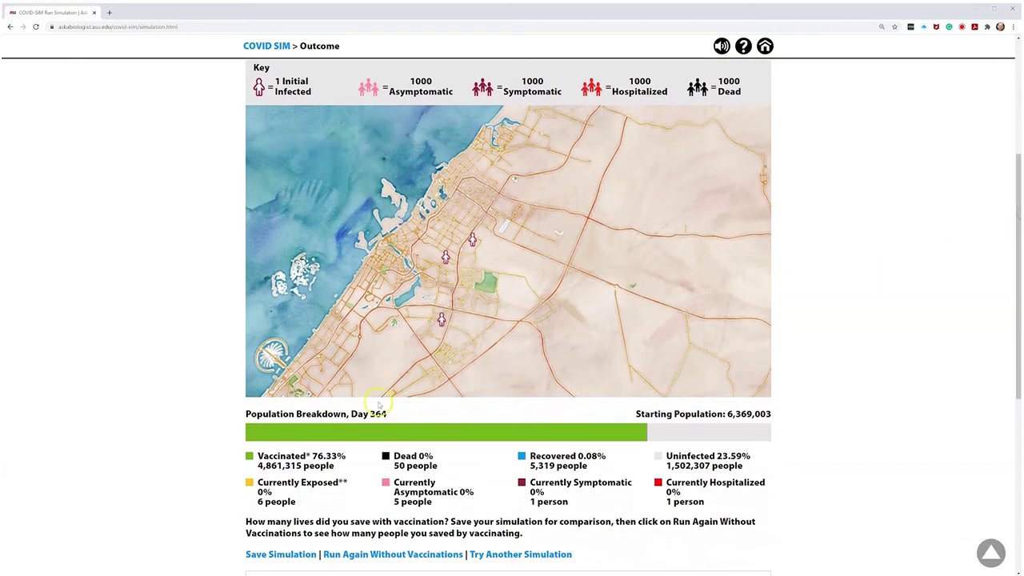
click(276, 554)
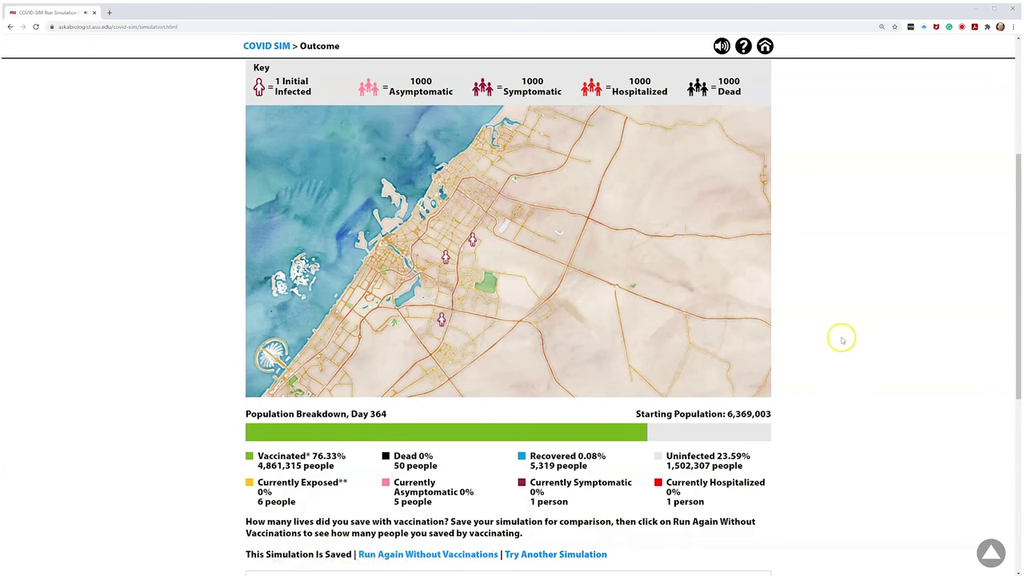
Expand Compare Outbreaks, the Population Outcome Graph and the daily Table Data for both saved runs.
drag(1019, 225, 1020, 309)
click(309, 424)
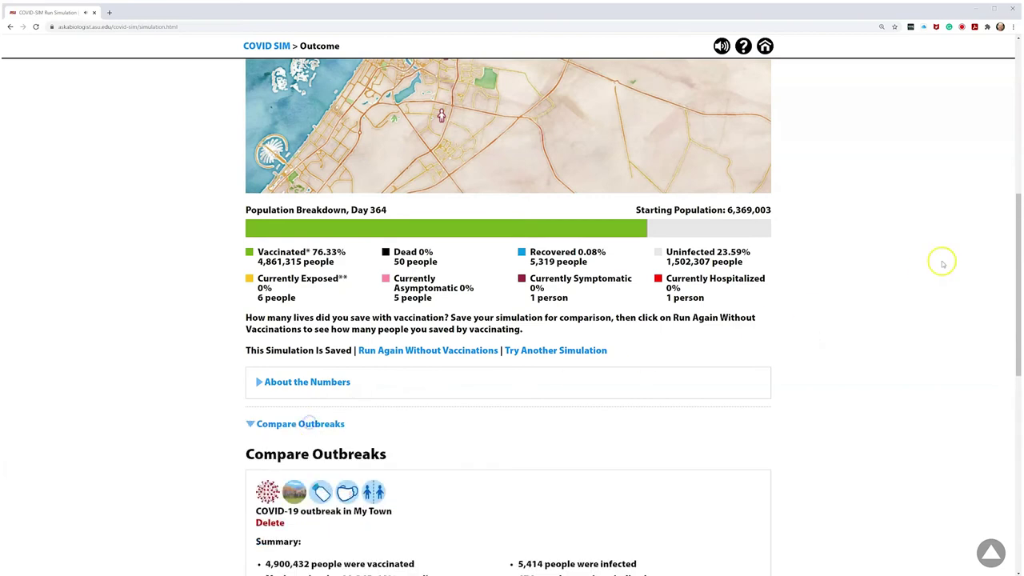
drag(1015, 232, 1019, 316)
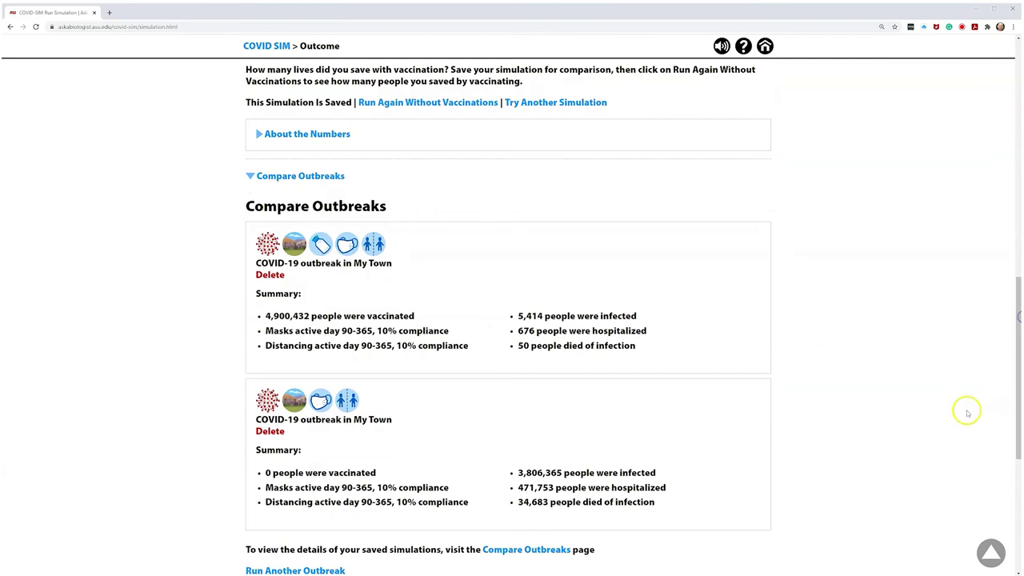
drag(1016, 314, 1012, 413)
click(270, 325)
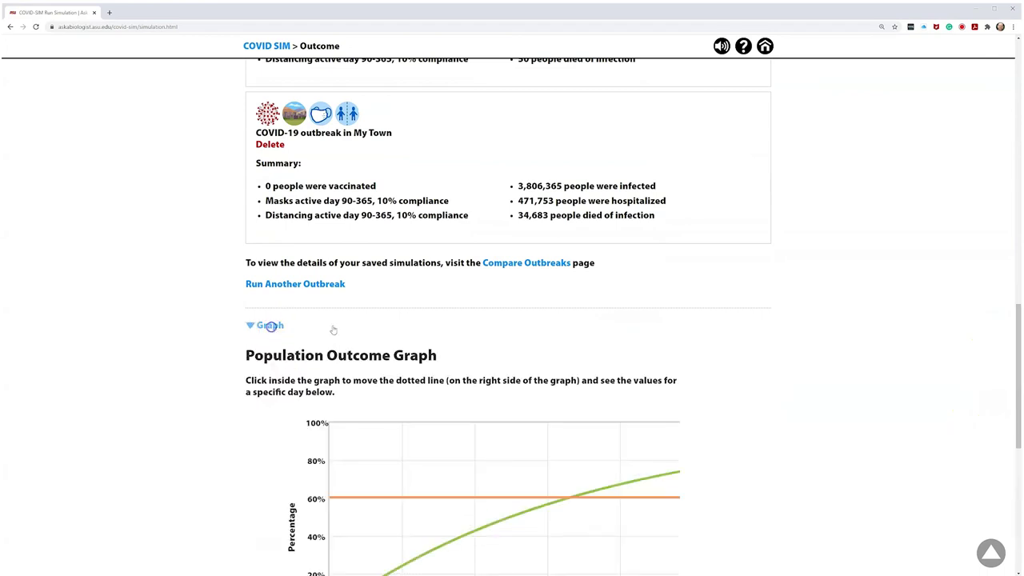
drag(1017, 311, 1016, 376)
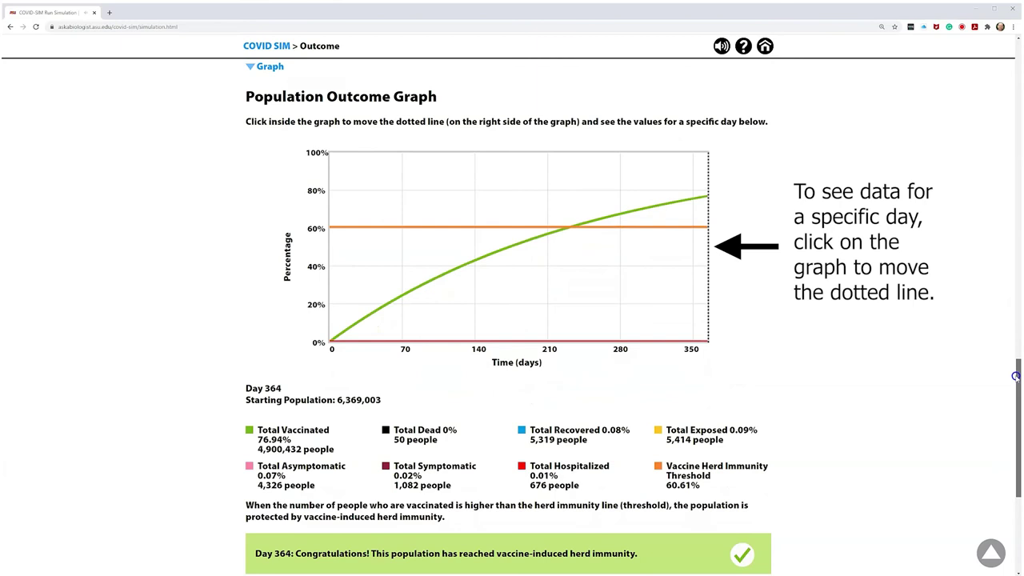
drag(1016, 376, 1016, 448)
click(301, 412)
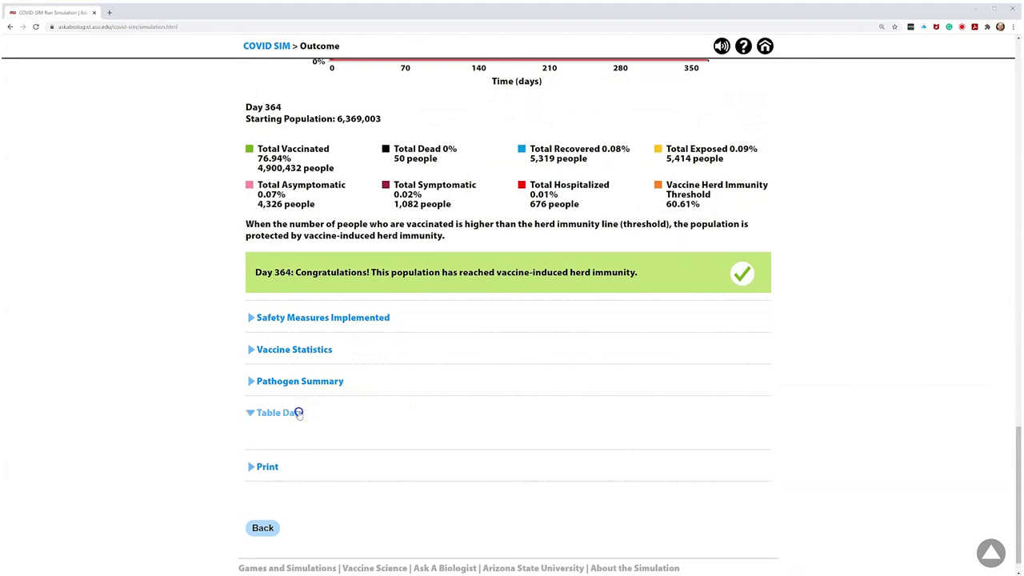
drag(1015, 334, 1020, 84)
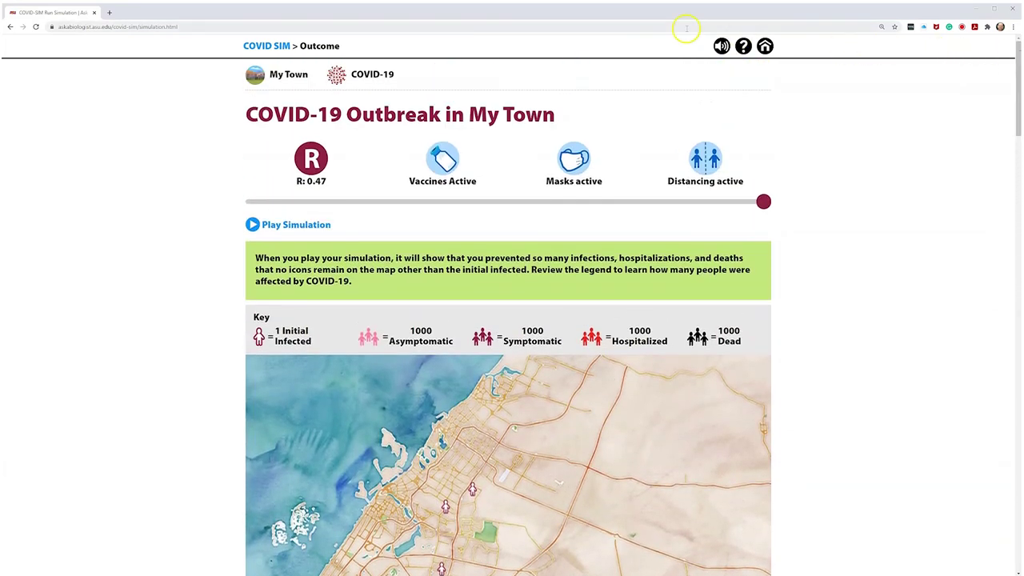
Pass through the Play menu and Experiments page back to the COVID SIM home page.
click(269, 47)
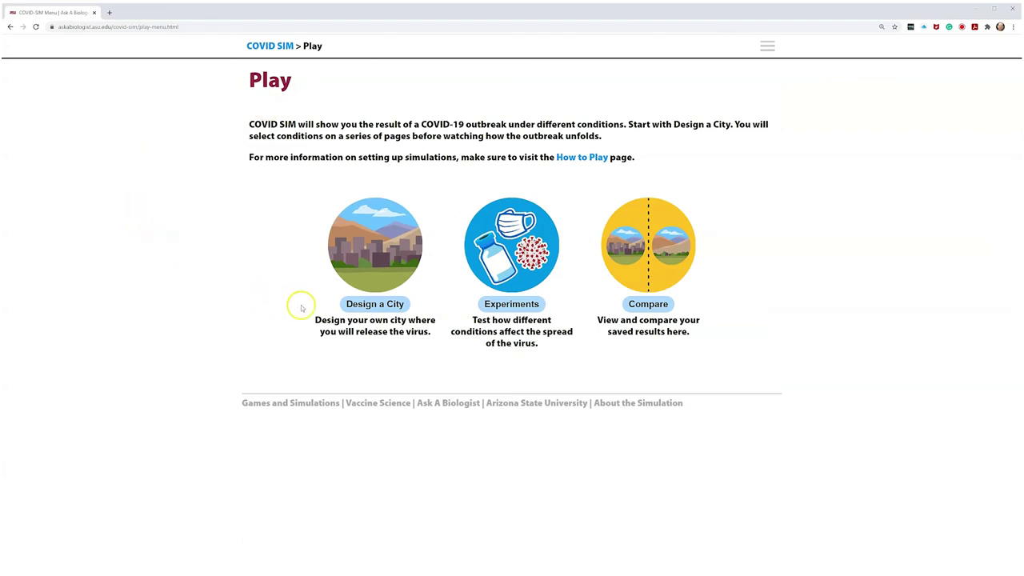
click(510, 304)
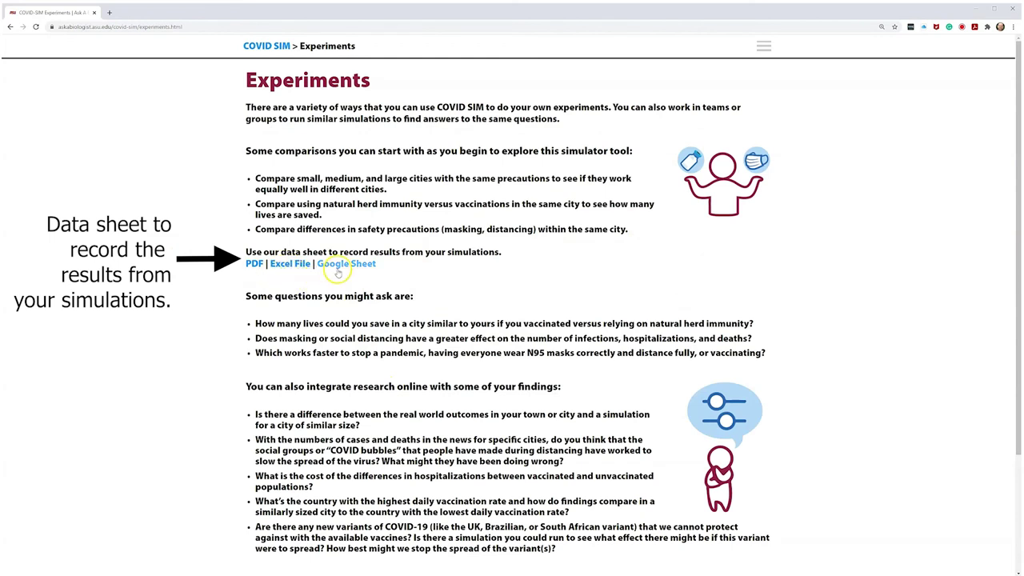
click(254, 49)
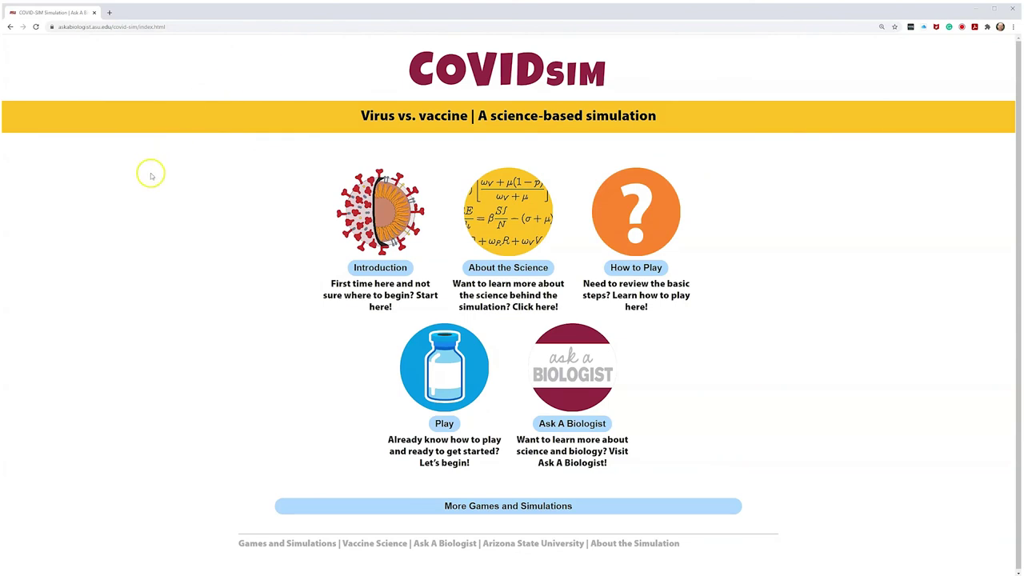